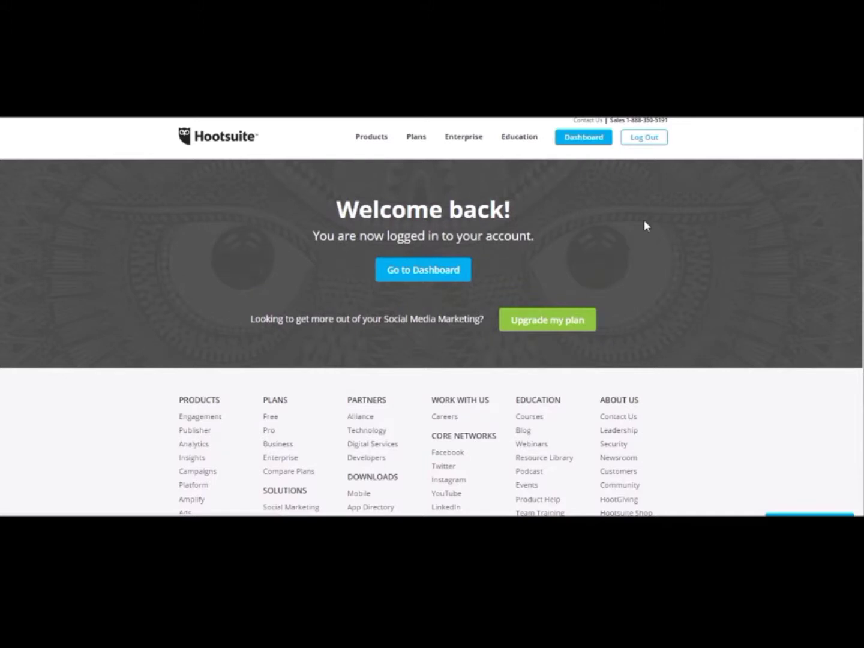
Open the Hootsuite streams dashboard and briefly check the Compose message box.
click(397, 273)
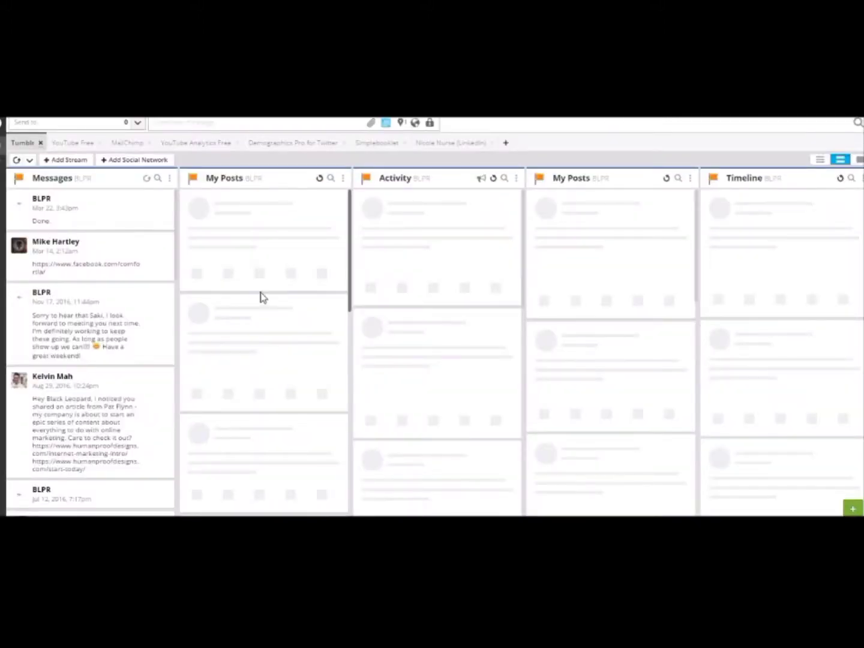
click(14, 124)
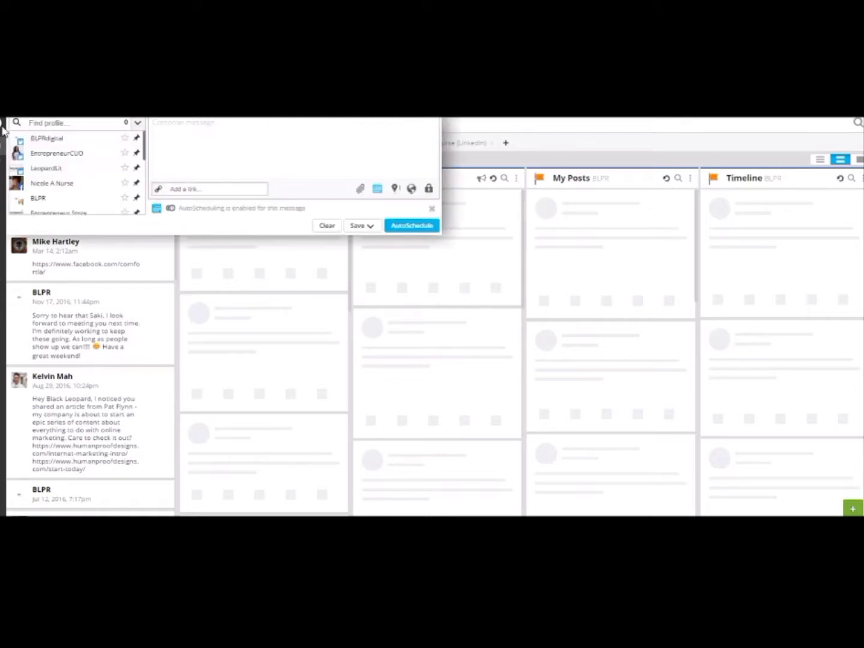
mouse_move(4, 131)
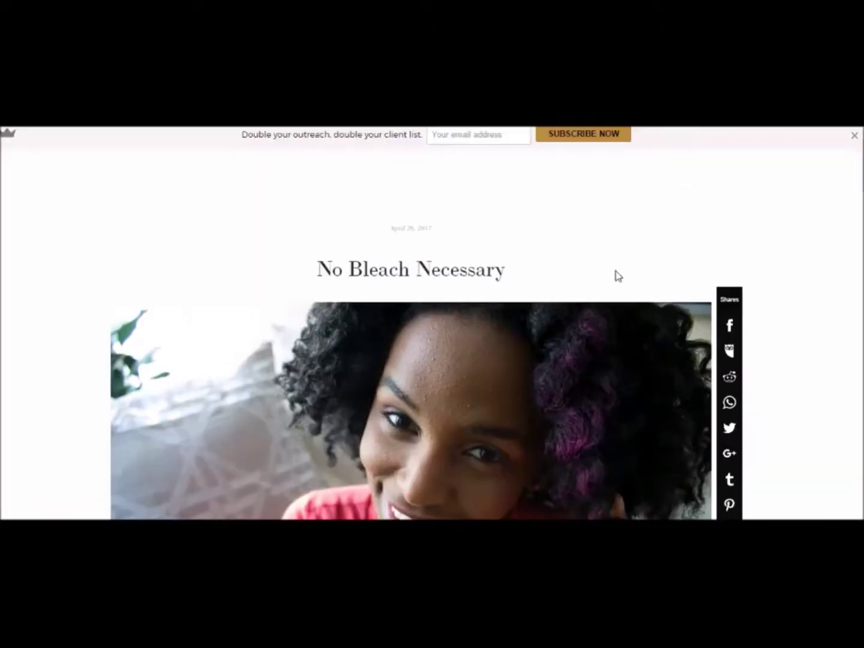
scroll(615, 275, down, 1)
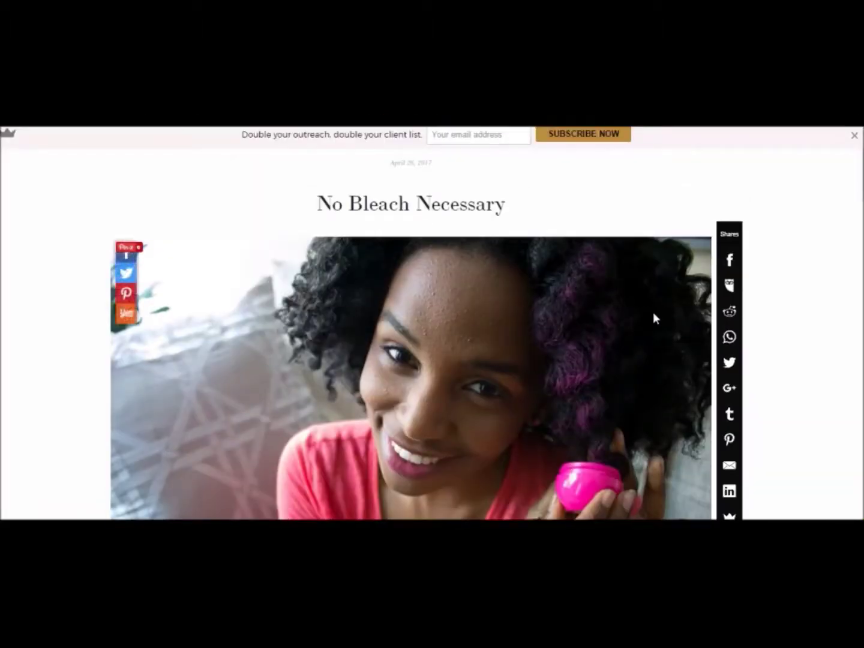
scroll(638, 399, down, 1)
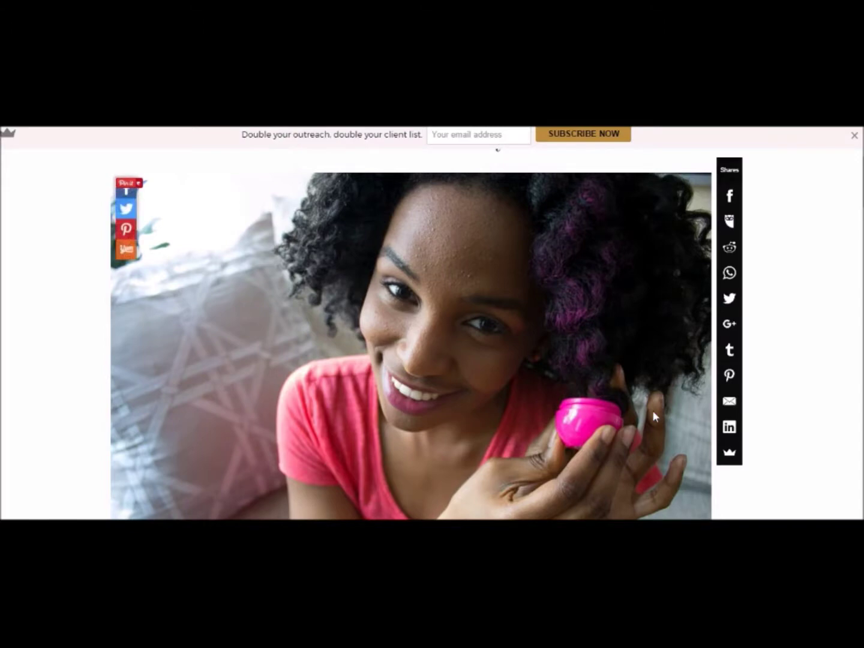
scroll(637, 385, down, 2)
scroll(637, 373, down, 8)
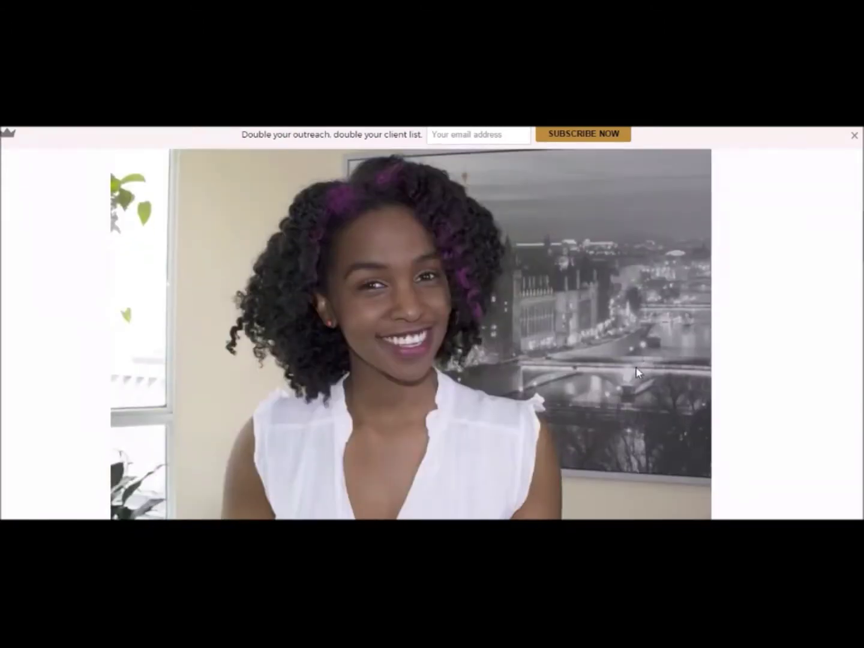
scroll(634, 367, down, 8)
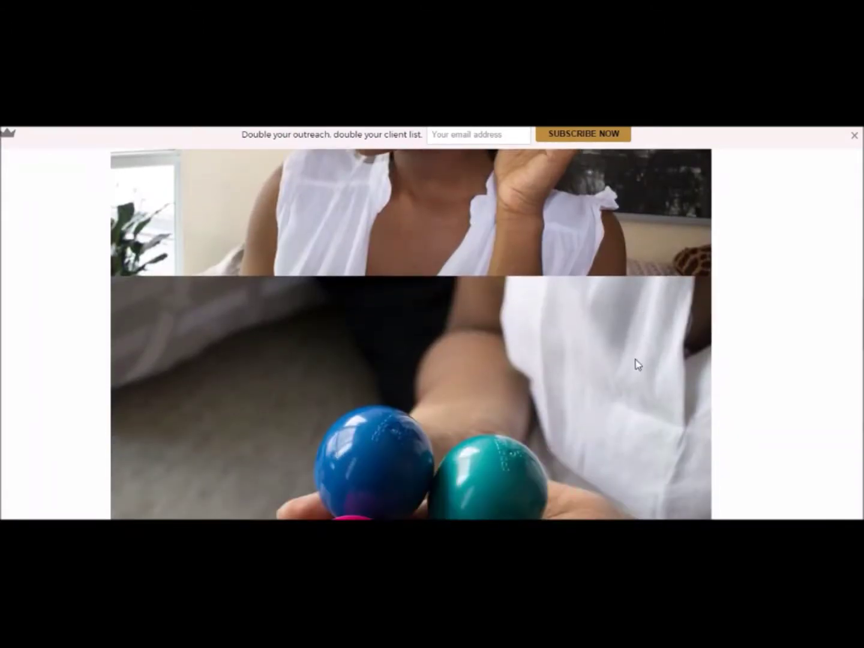
scroll(630, 357, down, 10)
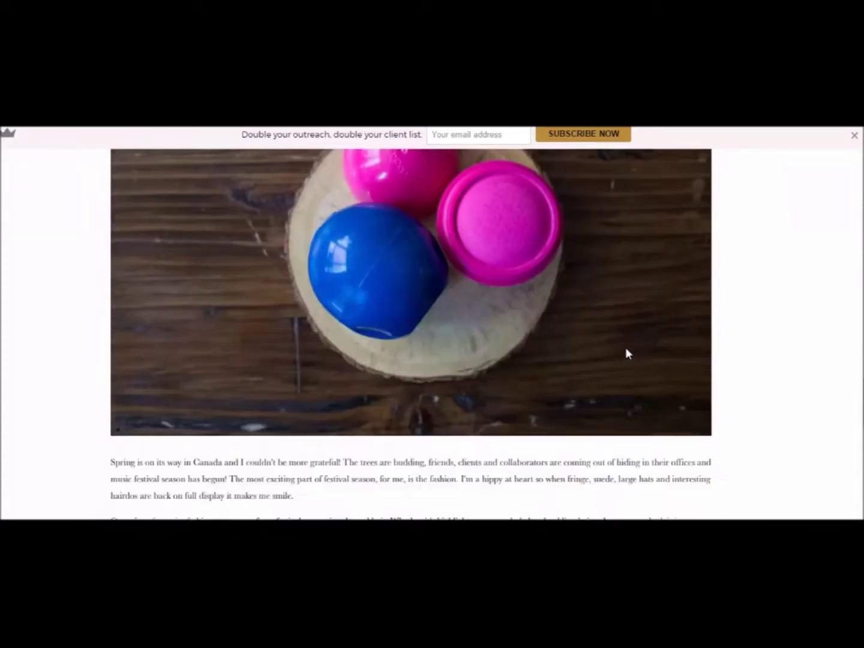
scroll(626, 353, down, 2)
scroll(628, 354, up, 9)
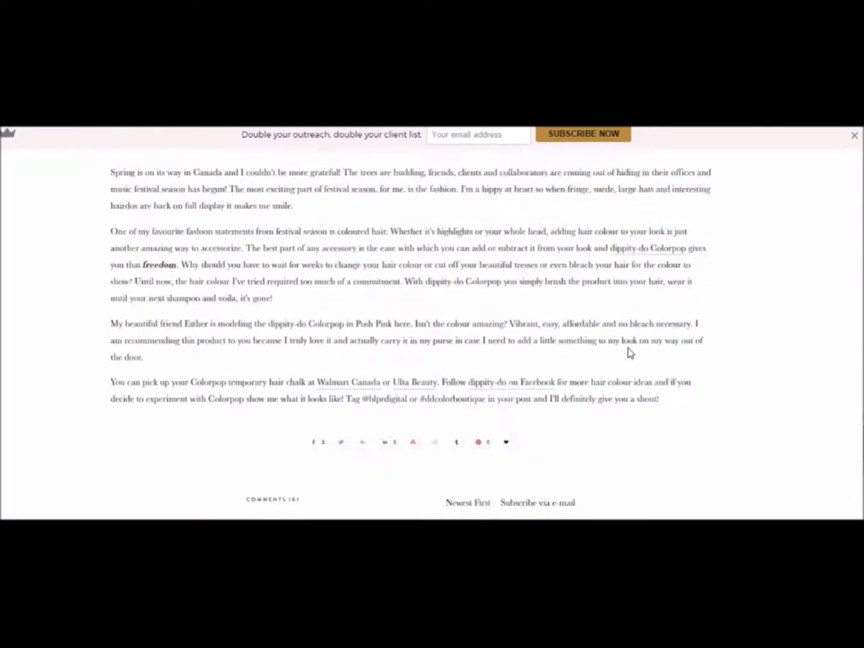
scroll(626, 353, up, 8)
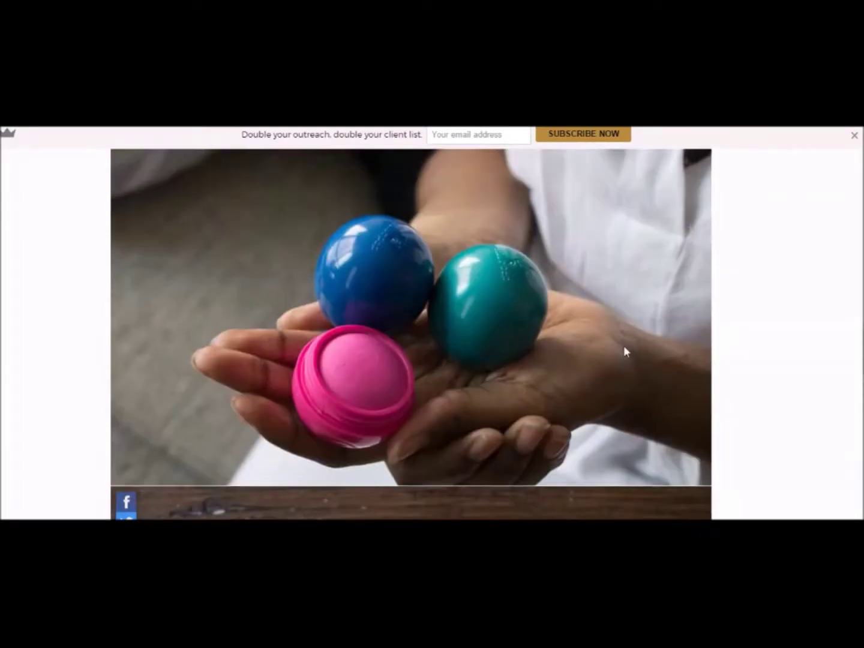
scroll(568, 329, up, 2)
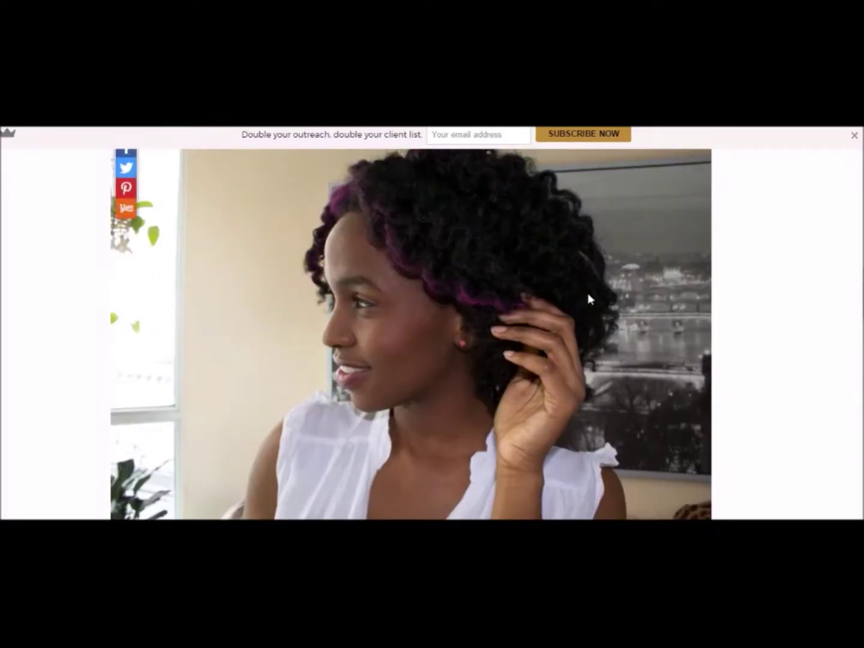
scroll(587, 294, up, 3)
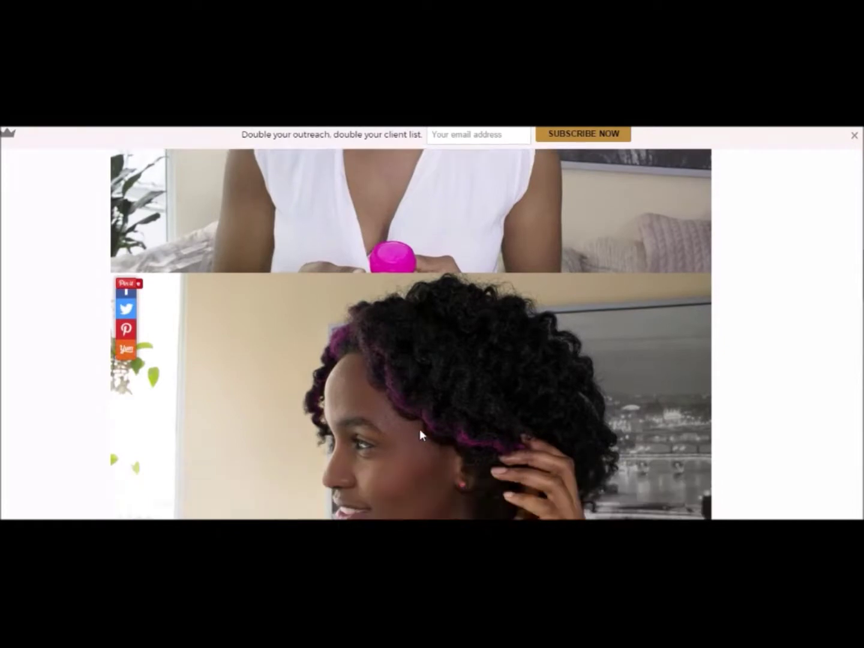
scroll(438, 402, down, 2)
scroll(464, 380, up, 7)
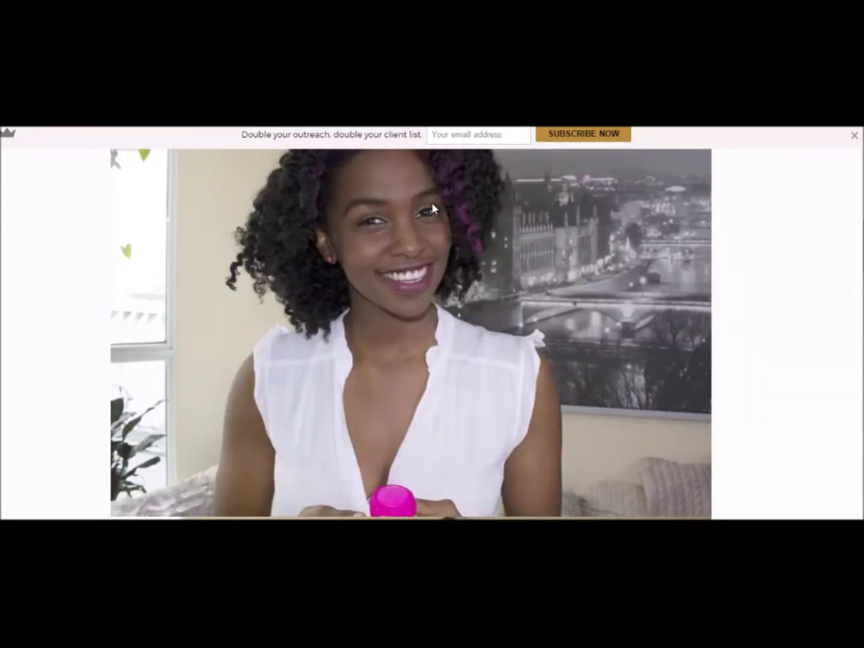
scroll(434, 207, up, 5)
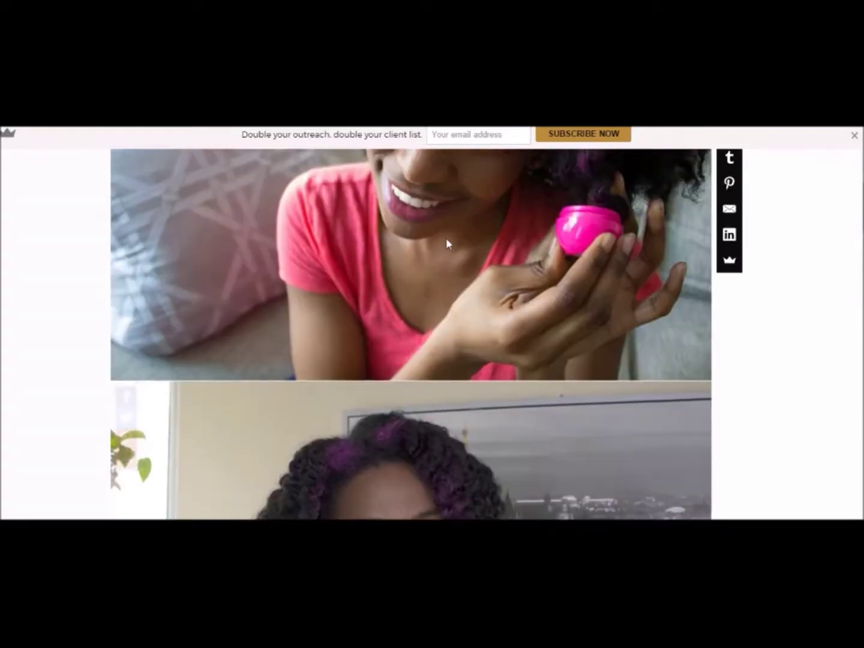
scroll(451, 245, up, 3)
scroll(459, 252, up, 2)
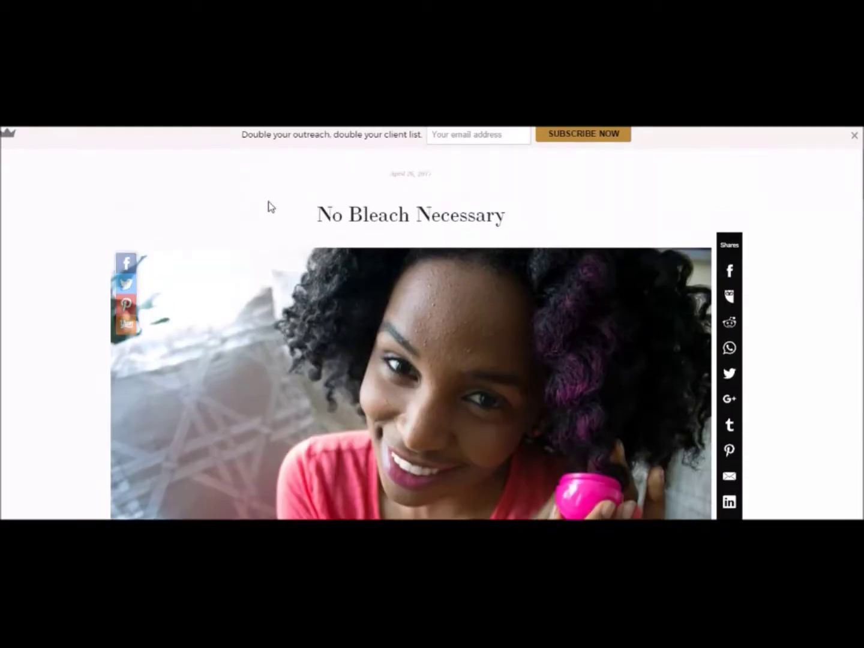
scroll(271, 208, up, 2)
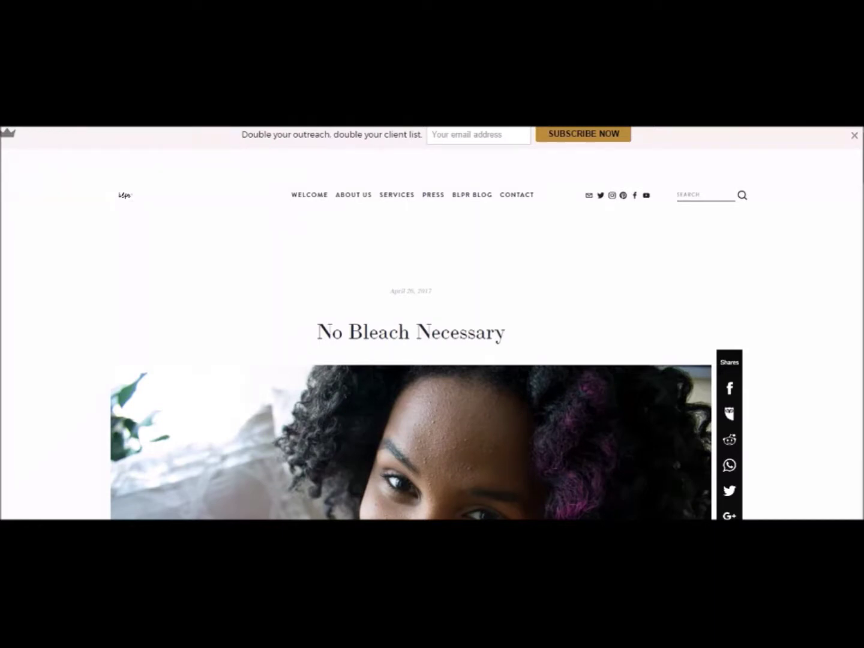
scroll(100, 160, down, 1)
scroll(100, 161, up, 1)
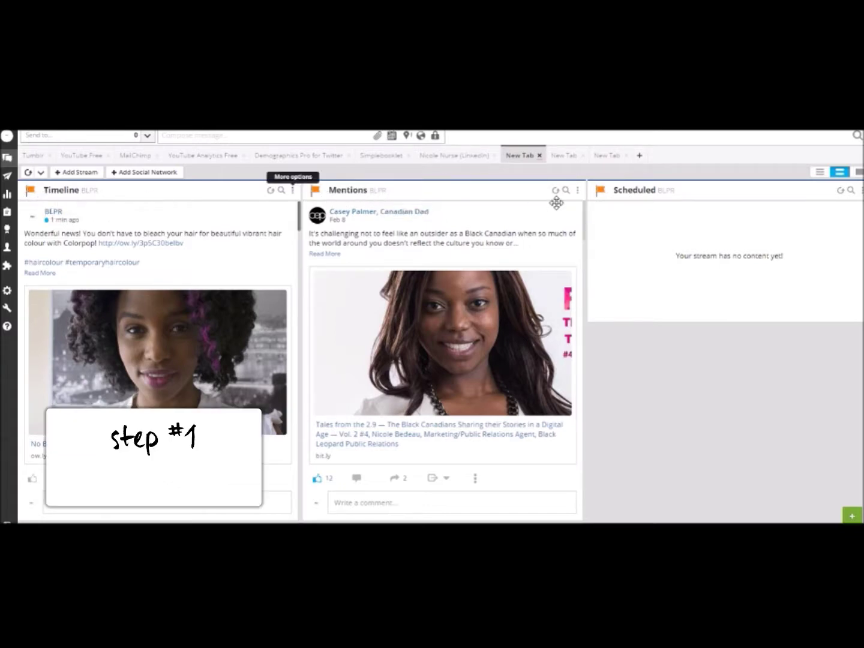
Browse the second and third New Tab streams, then return to the BLPR Timeline tab.
click(562, 158)
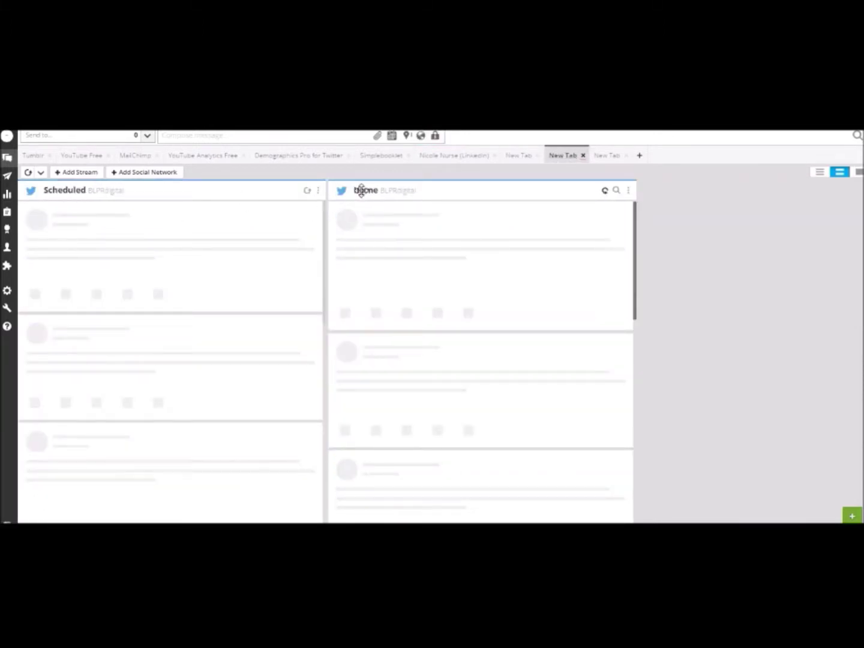
click(603, 163)
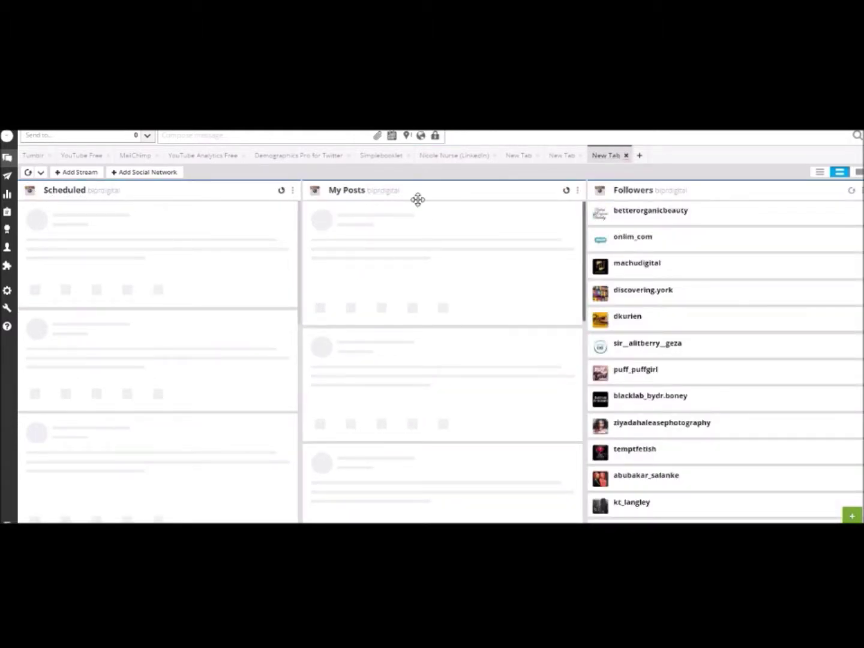
click(518, 156)
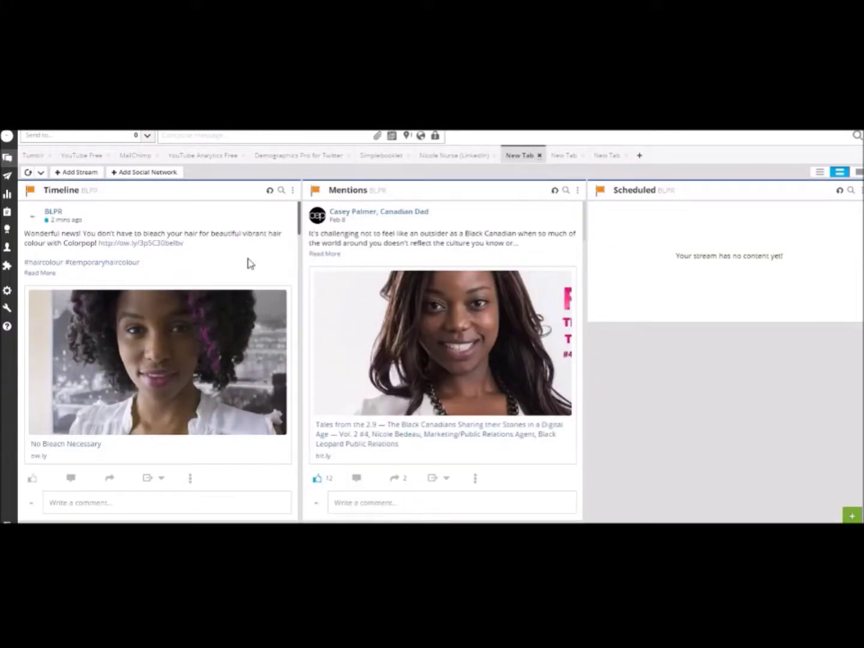
Select the 'Wonderful news!' text of the published No Bleach Necessary Timeline post.
scroll(191, 420, down, 1)
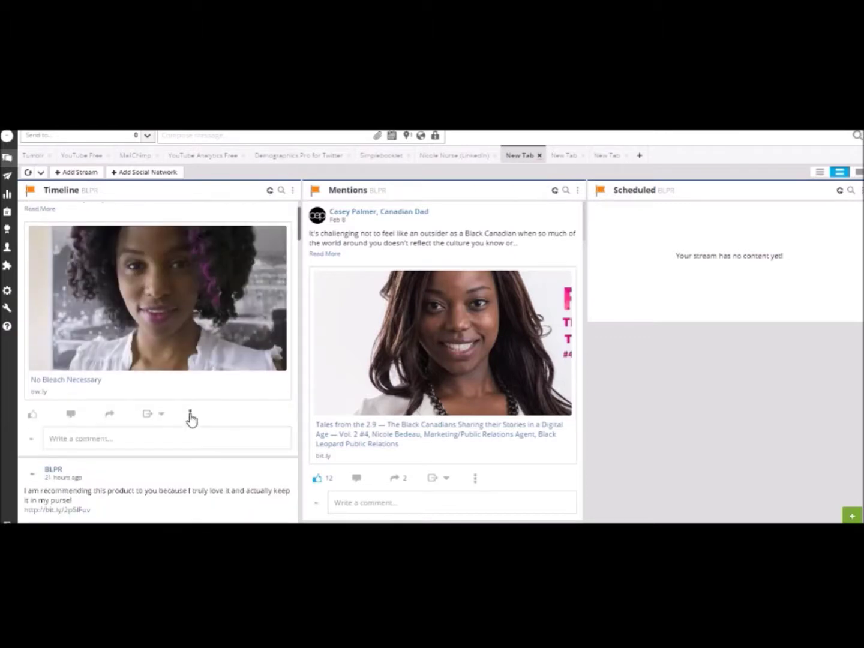
click(191, 415)
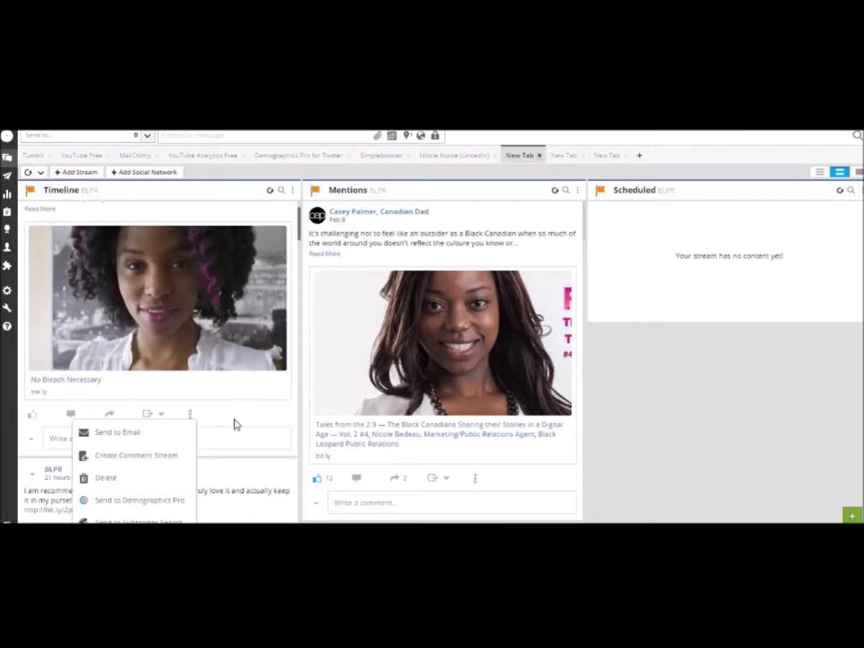
click(229, 396)
scroll(210, 390, up, 1)
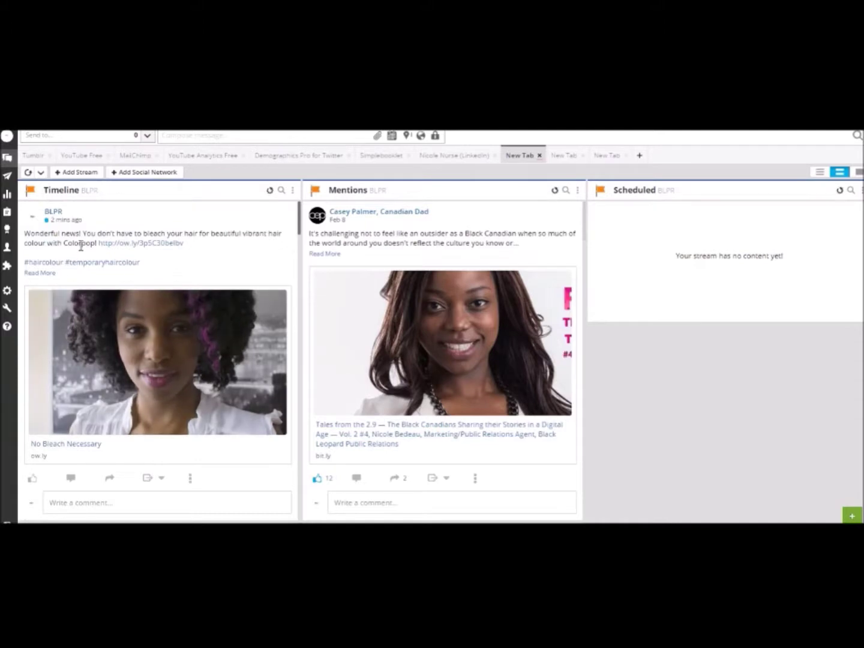
drag(25, 233, 175, 259)
Write 'Wonderful news! You don't have to bleach your hair ... with Colorpop!' in a new message.
click(175, 259)
click(180, 136)
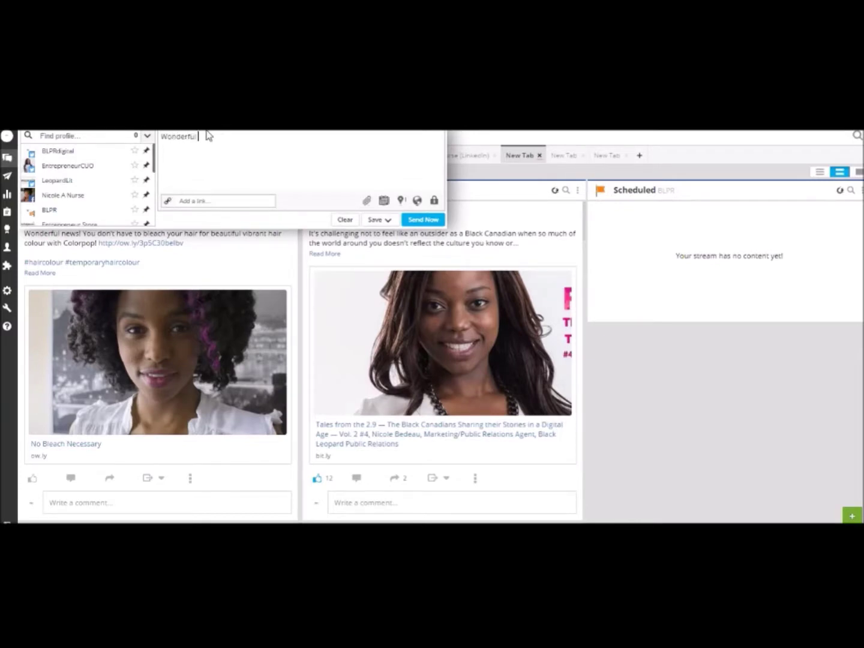
text(Wonderful news! You don't ha)
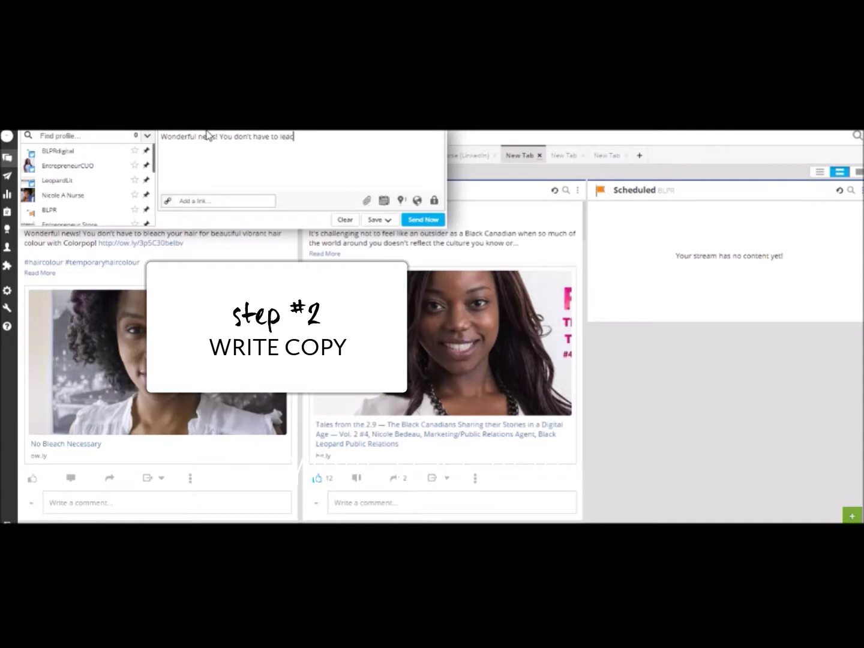
text(ve to bleac)
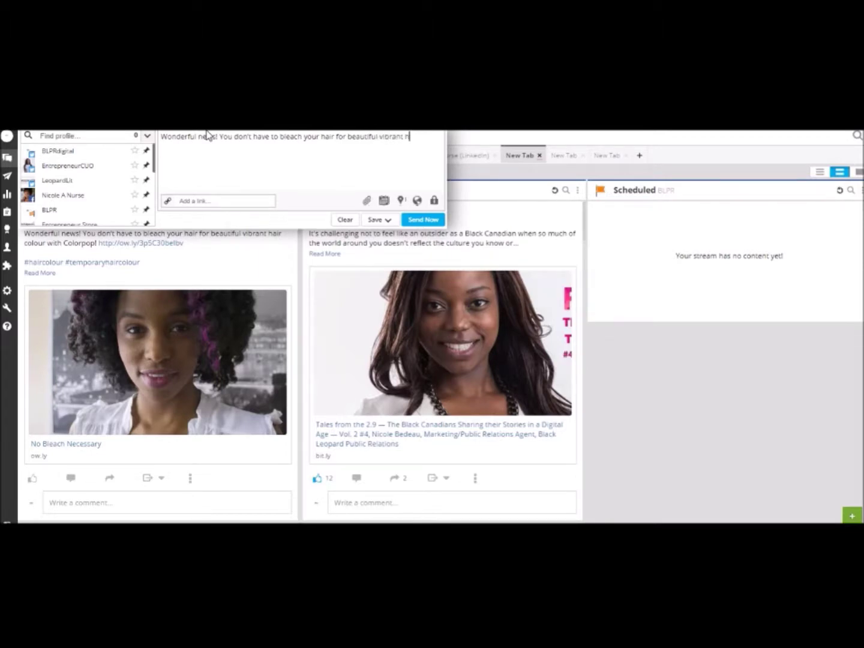
text(r with)
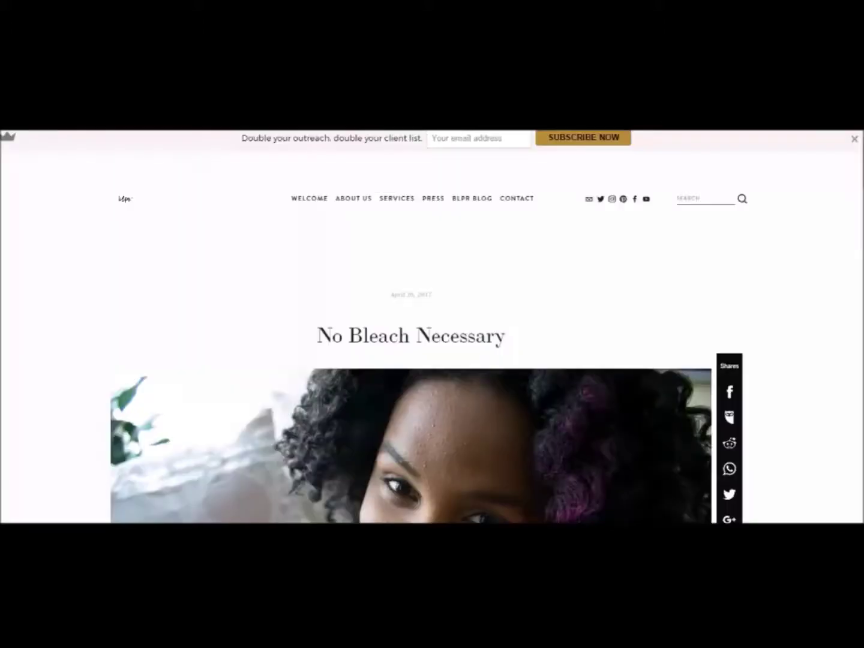
Copy the No Bleach Necessary blog URL into Add a link and shrink it to ow.ly.
right_click(204, 127)
click(233, 143)
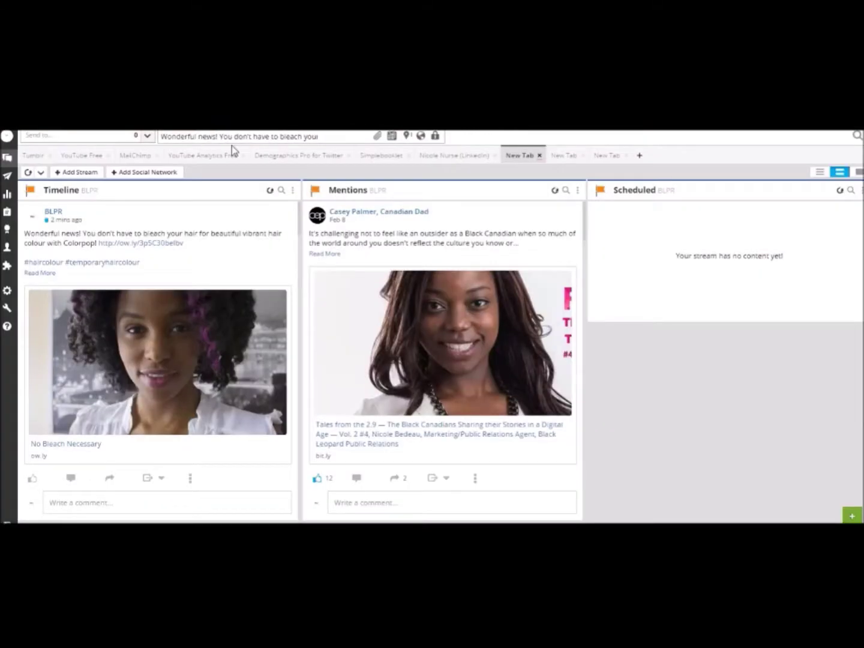
click(310, 138)
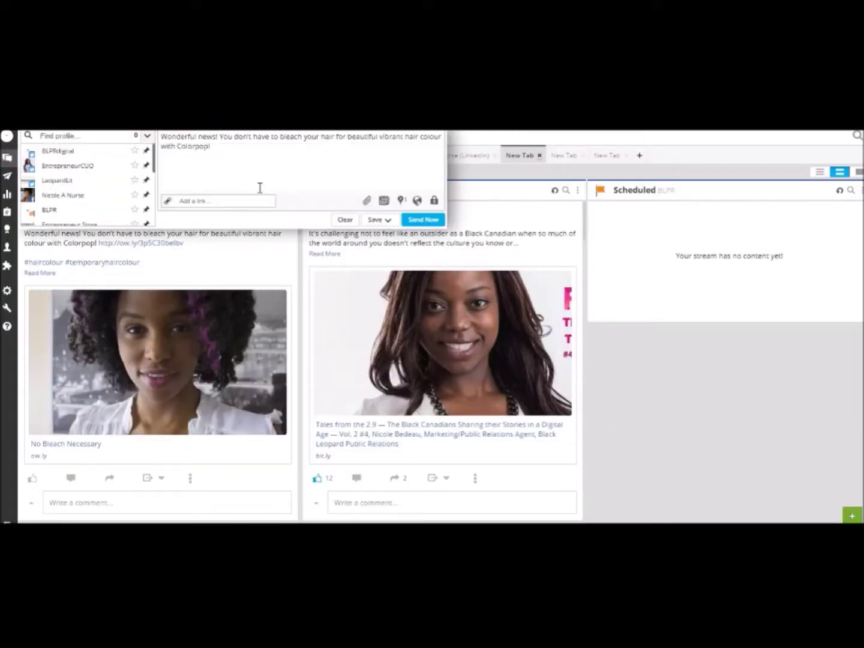
click(190, 202)
key(ctrl+v)
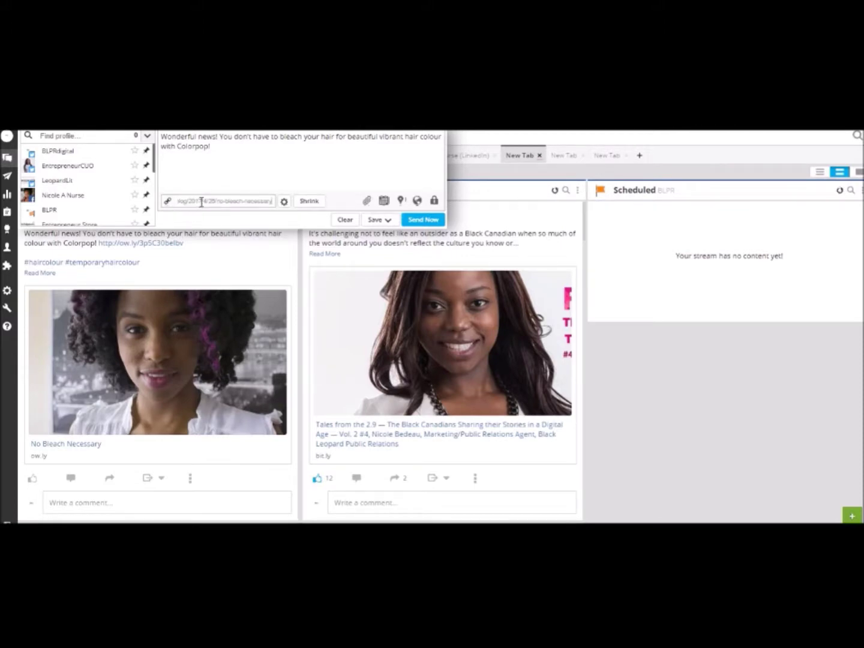
click(309, 202)
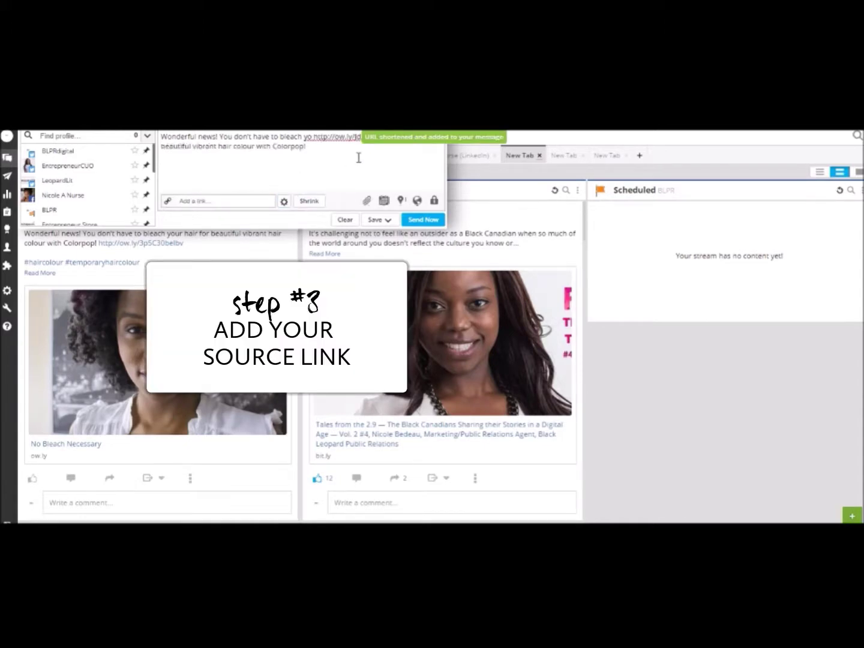
Move the shortened ow.ly link to the end of the message after 'Colorpop!'.
drag(302, 139, 313, 142)
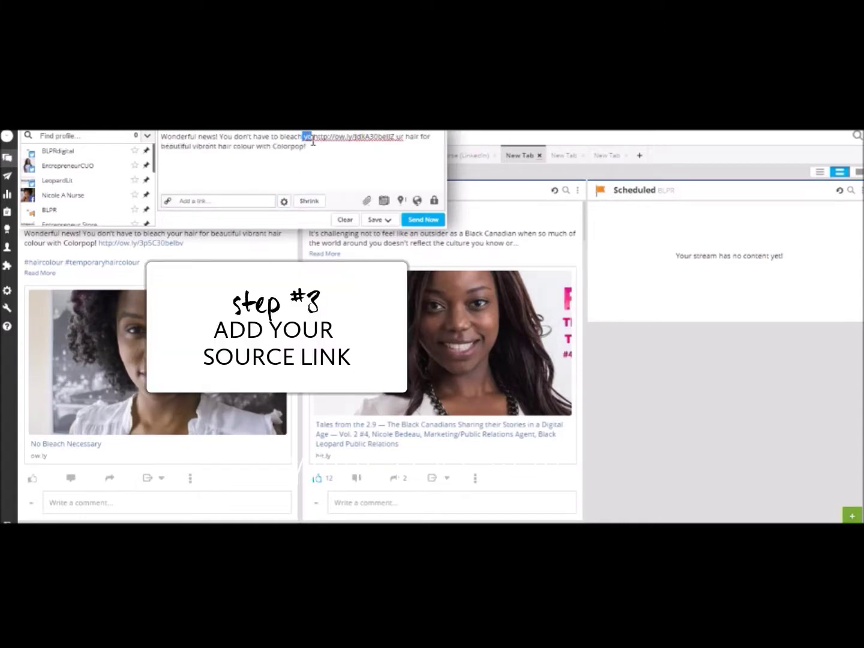
click(324, 149)
drag(314, 137, 395, 138)
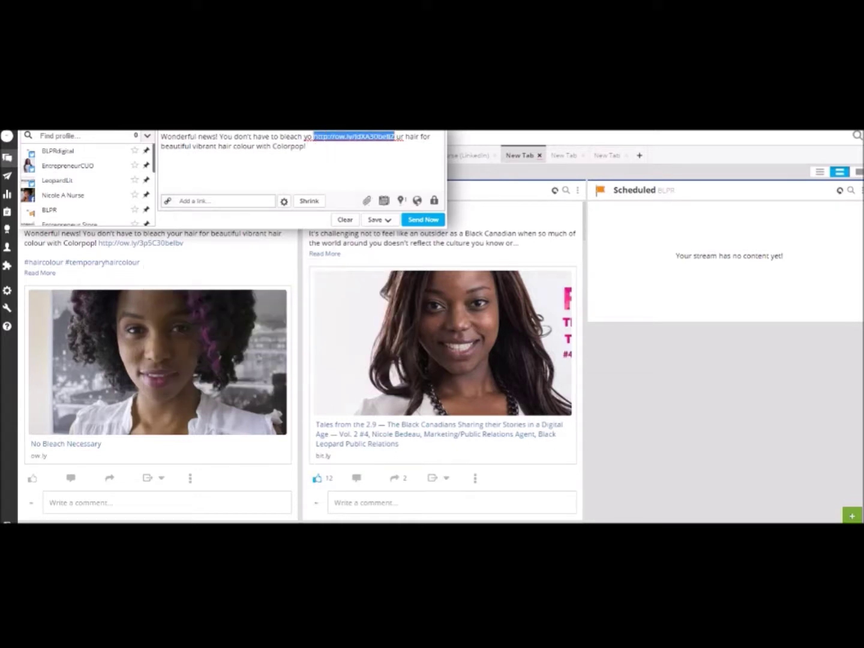
right_click(375, 145)
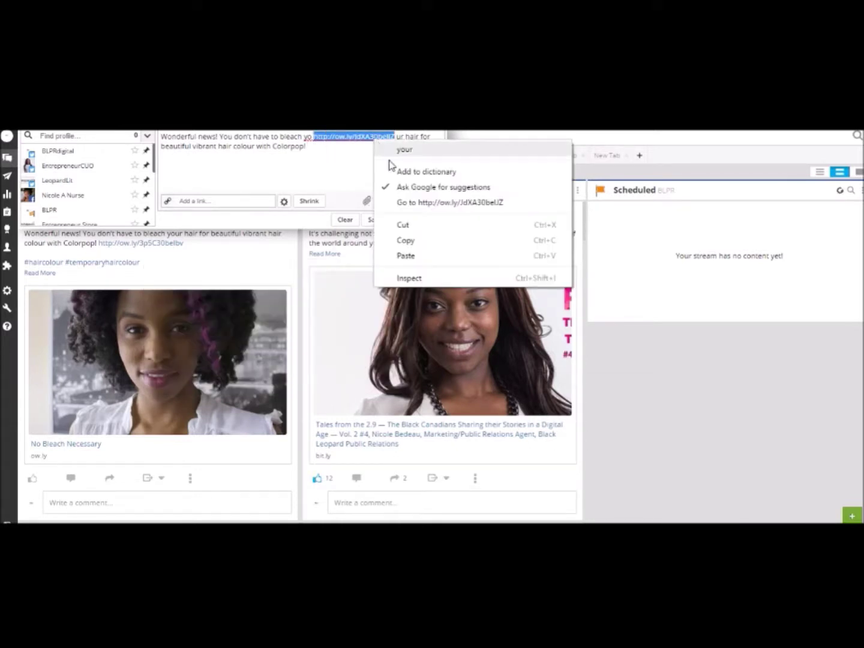
click(407, 225)
click(250, 147)
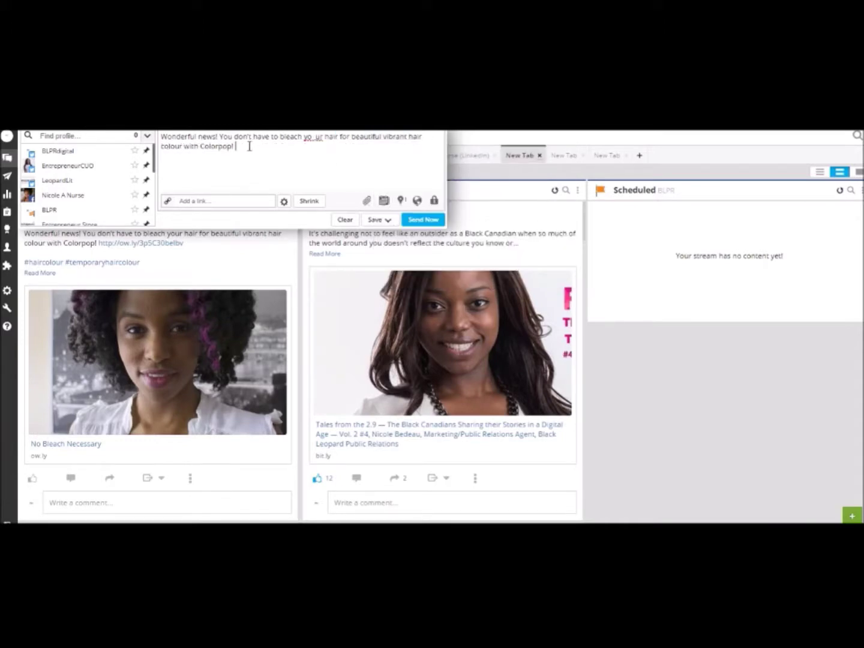
key(ctrl+v)
Remove the stray space so 'yo ur' reads 'your'.
click(314, 137)
key(BackSpace)
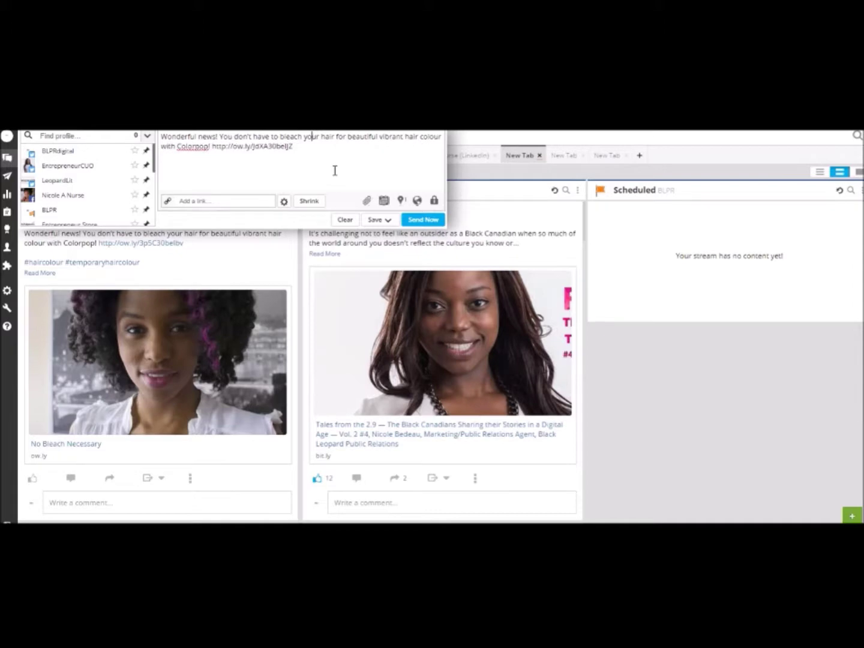
click(211, 156)
Choose the BLPR profile and turn AutoSchedule off in the scheduling options.
click(84, 209)
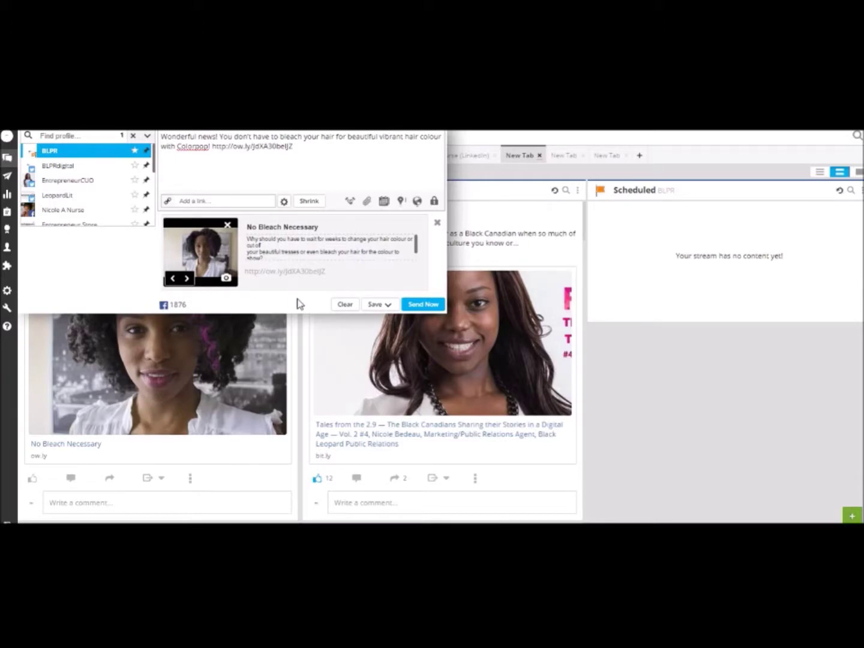
click(384, 201)
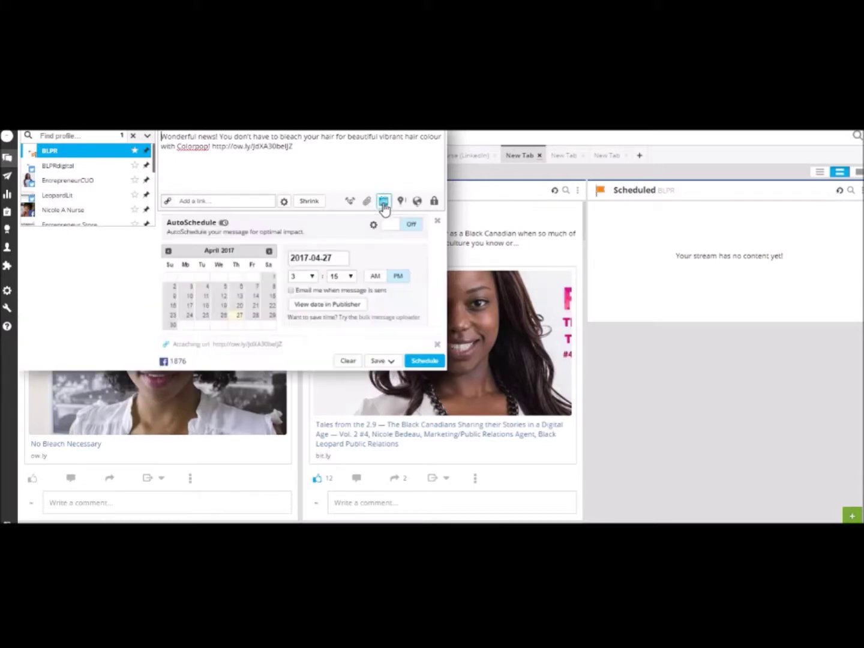
click(391, 227)
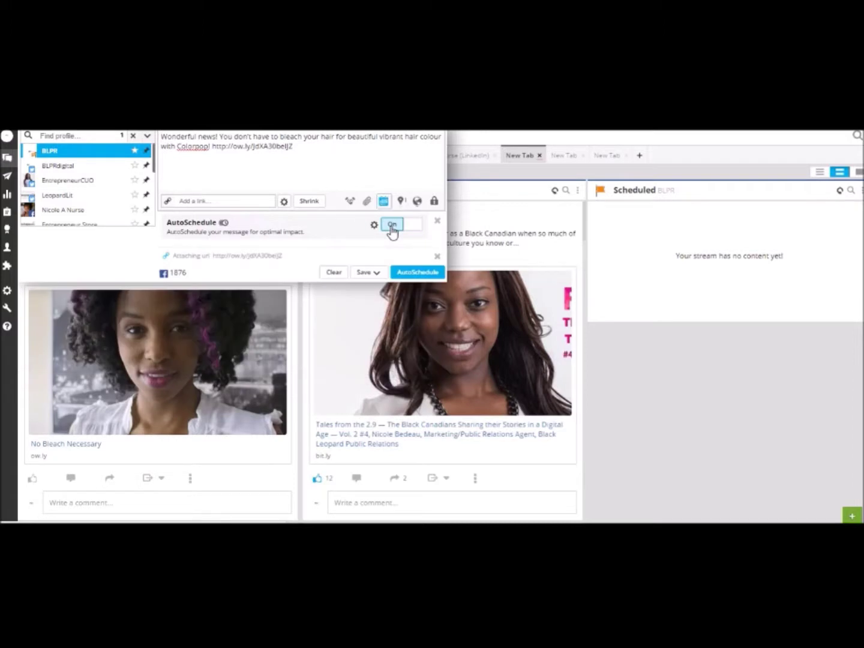
click(394, 227)
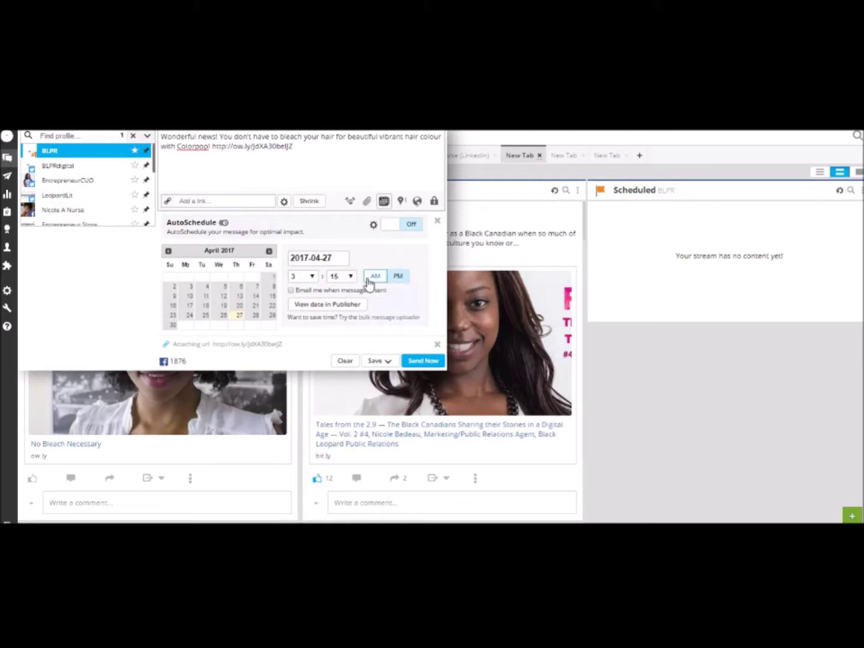
Schedule the message for April 27, 2017 at 3:15 PM without an email notification.
click(240, 317)
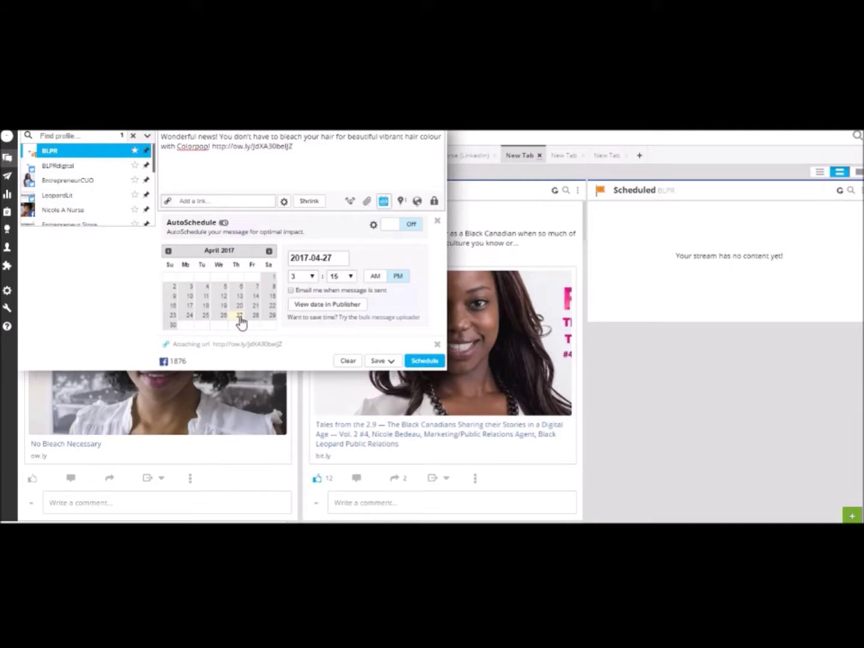
click(358, 305)
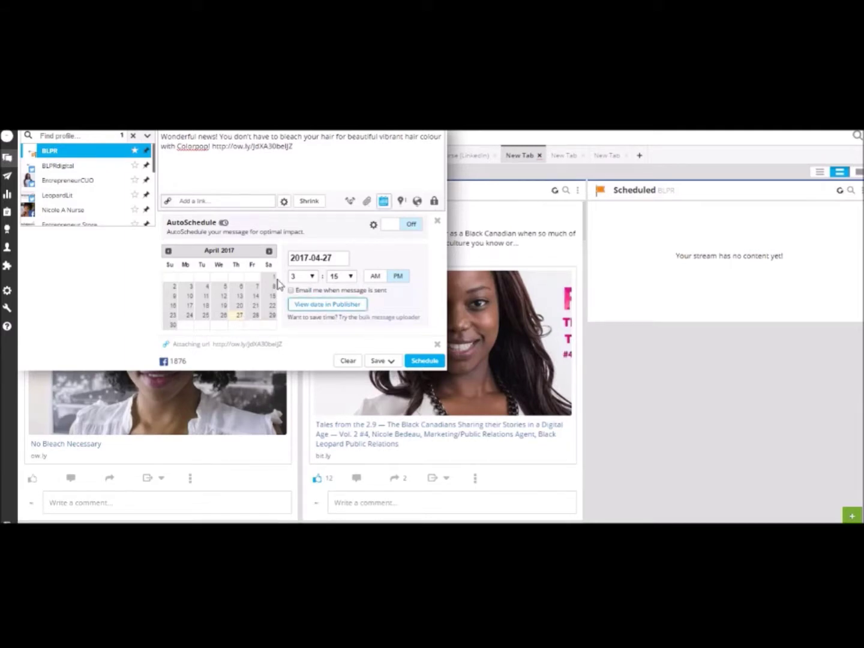
click(292, 290)
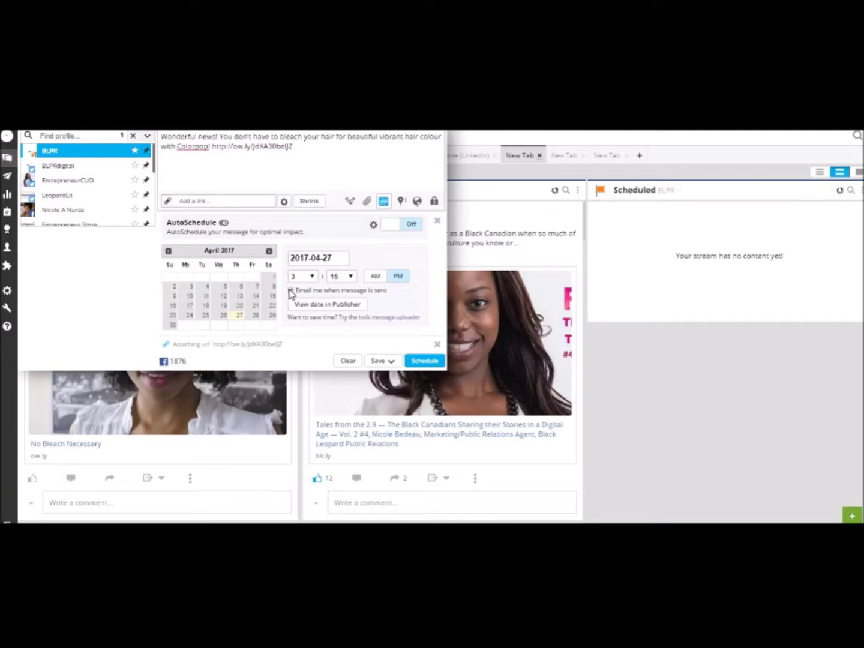
click(392, 365)
click(391, 364)
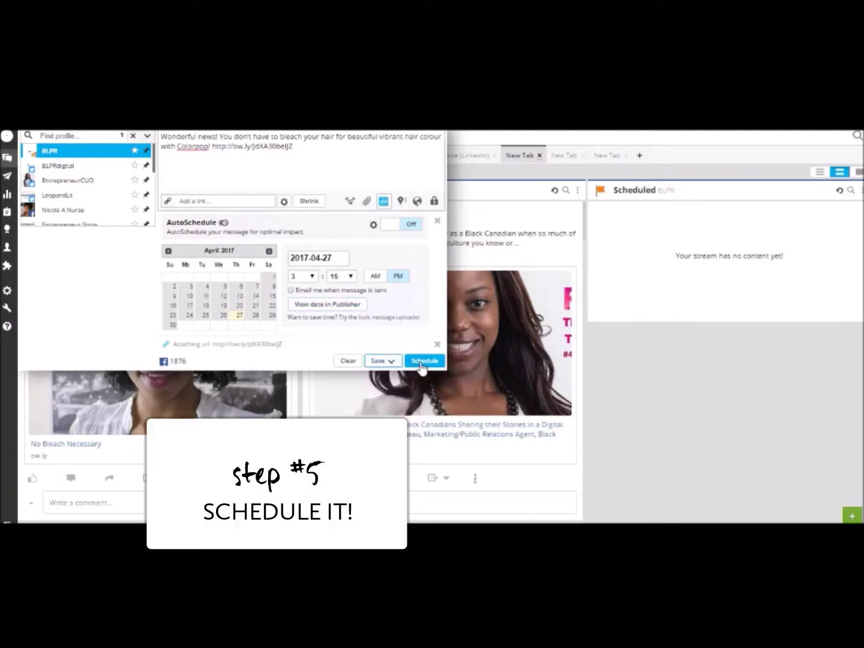
click(418, 365)
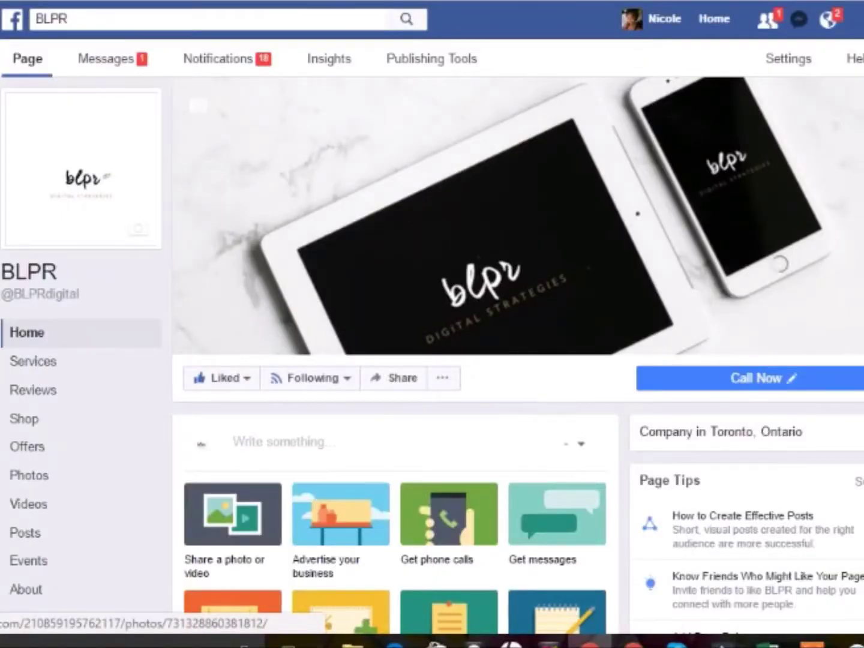
Scroll the BLPR Facebook page down to the Hootsuite-published 'Wonderful news!' post.
scroll(432, 353, down, 2)
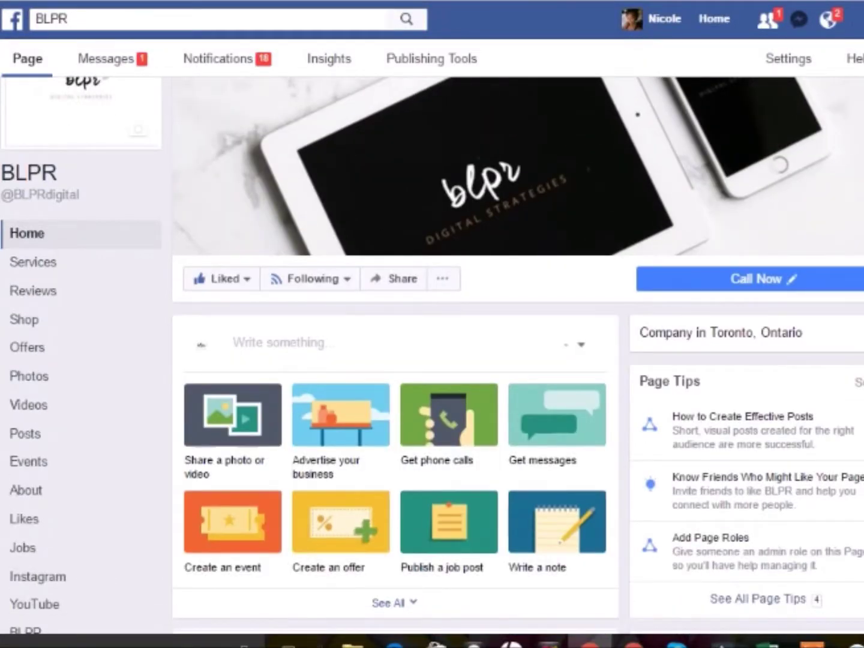
scroll(433, 354, down, 4)
scroll(433, 354, down, 6)
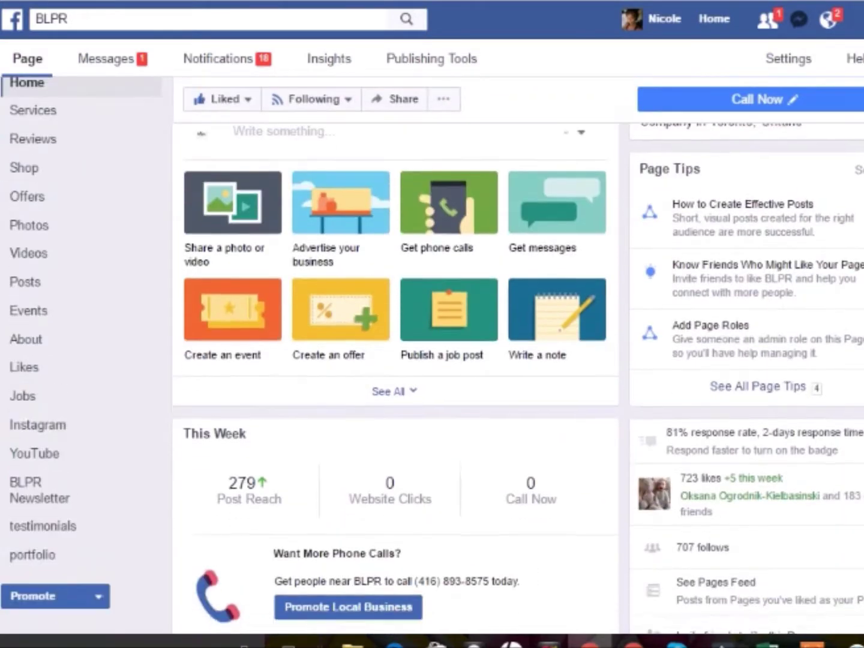
scroll(396, 360, down, 2)
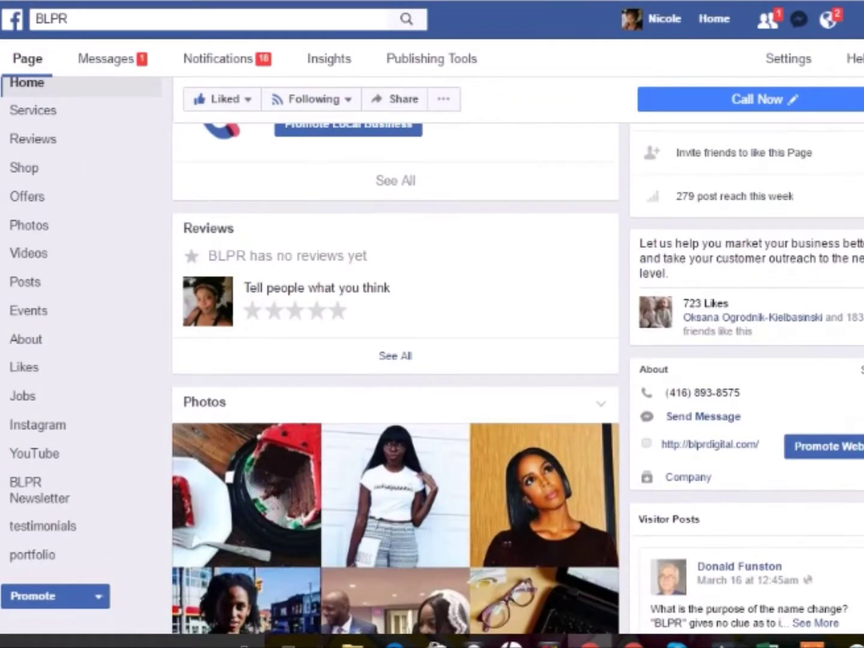
scroll(396, 360, down, 20)
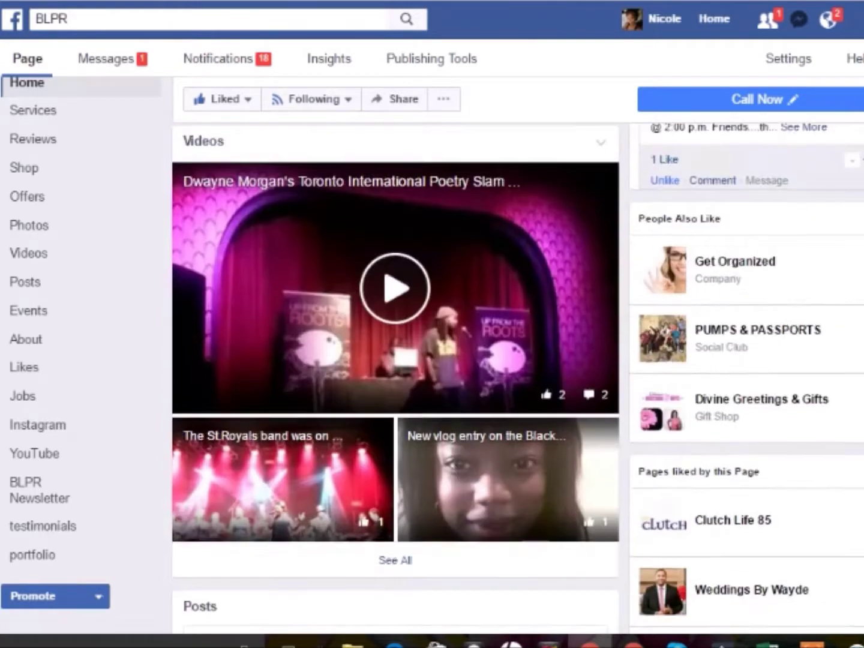
scroll(397, 360, down, 6)
scroll(396, 360, up, 2)
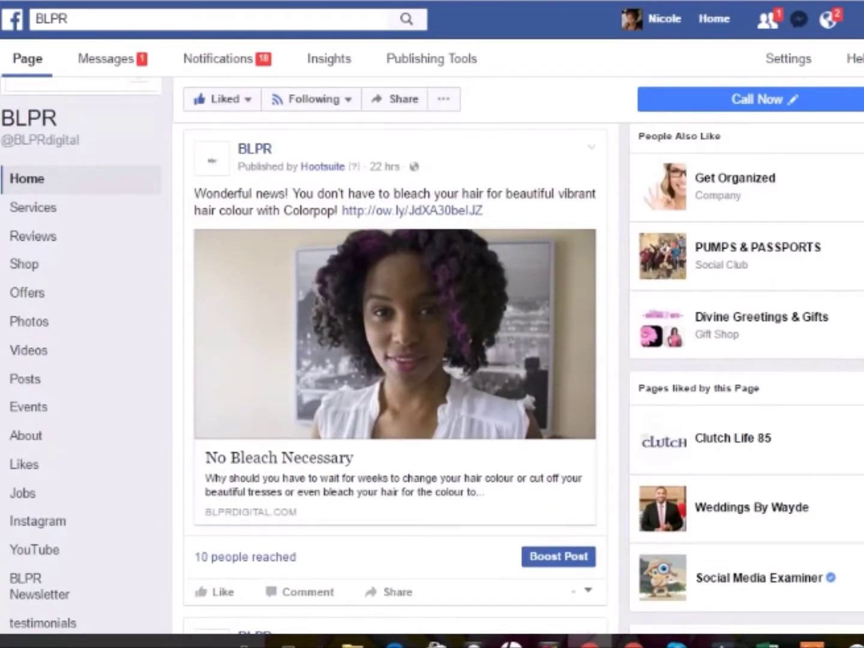